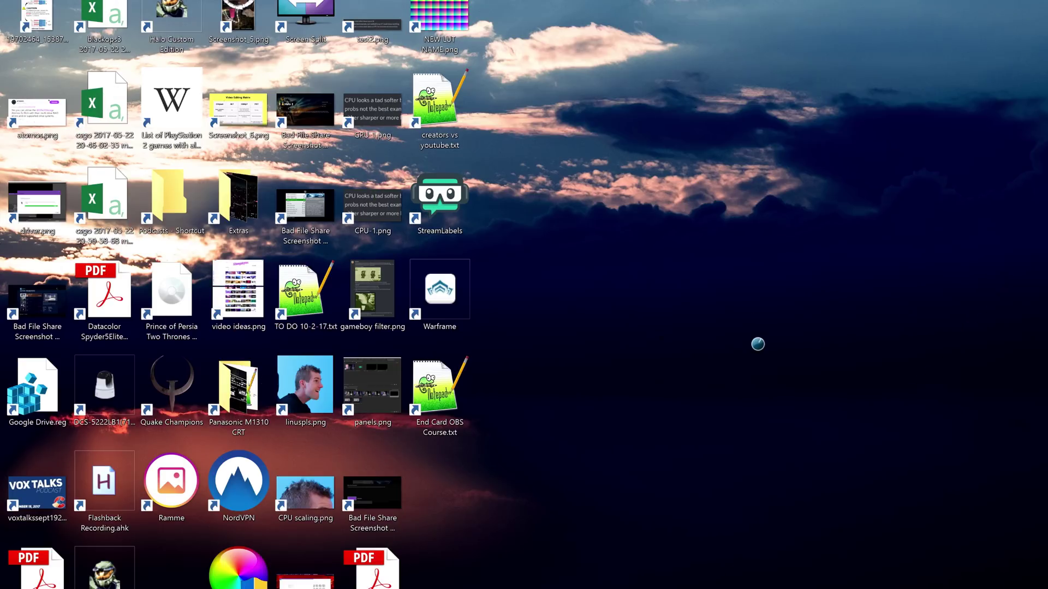
Open Windows Advanced display settings and scroll to the monitors' resolution details
{"action": "right_click", "coordinate": [755, 344]}
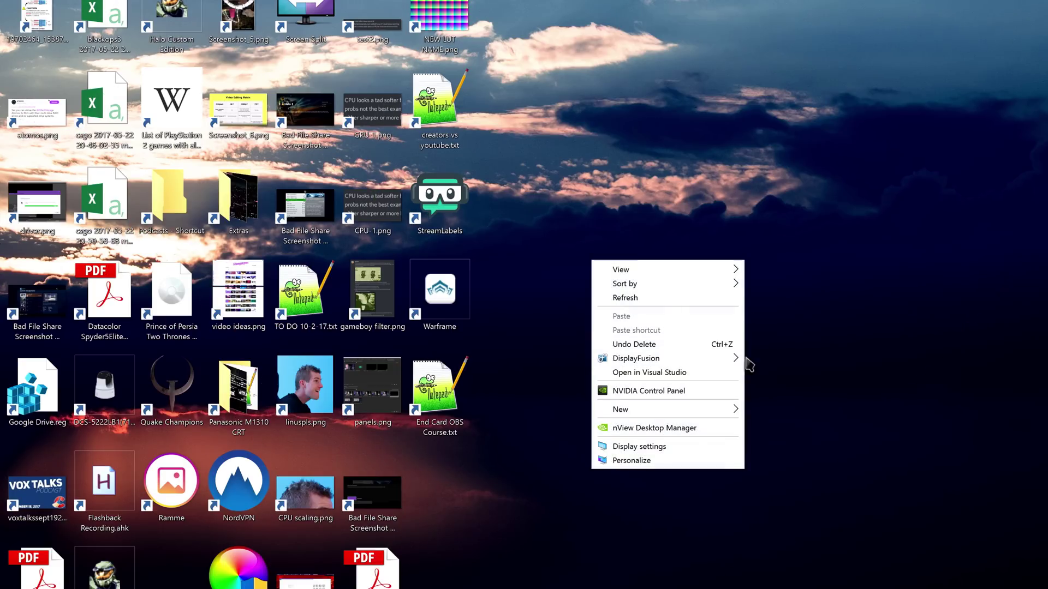
{"action": "left_click", "coordinate": [683, 446]}
{"action": "left_click_drag", "start_coordinate": [785, 241], "coordinate": [444, 113]}
{"action": "scroll", "coordinate": [713, 297], "scroll_direction": "down", "scroll_amount": 3}
{"action": "left_click", "coordinate": [496, 399]}
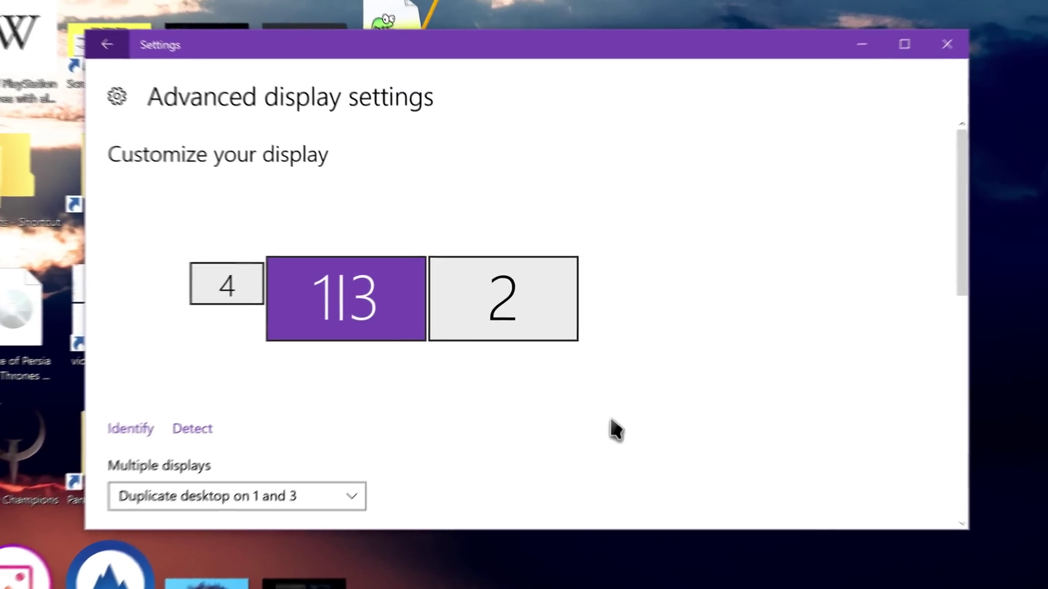
{"action": "scroll", "coordinate": [584, 372], "scroll_direction": "down", "scroll_amount": 3}
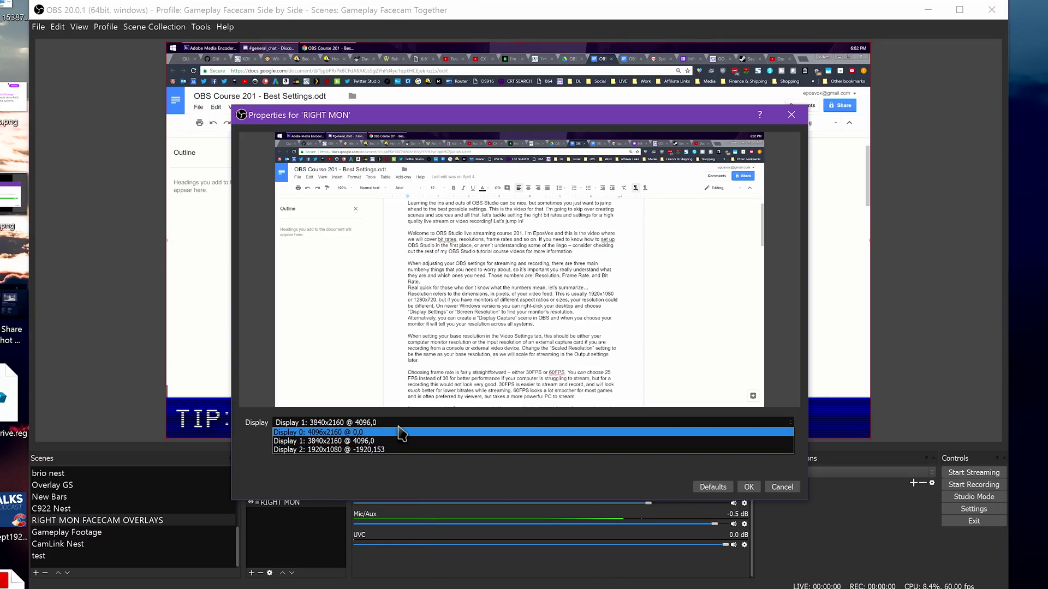
Cancel the RIGHT MON properties, leaving Display 1, and enlarge and reposition OBS Settings
{"action": "left_click", "coordinate": [364, 443]}
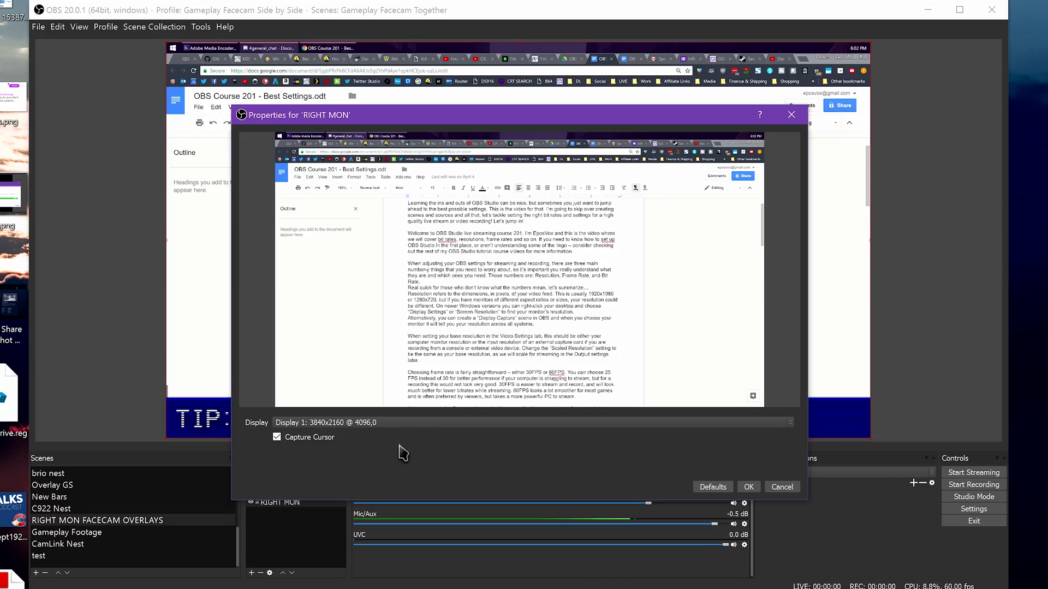
{"action": "left_click", "coordinate": [782, 486]}
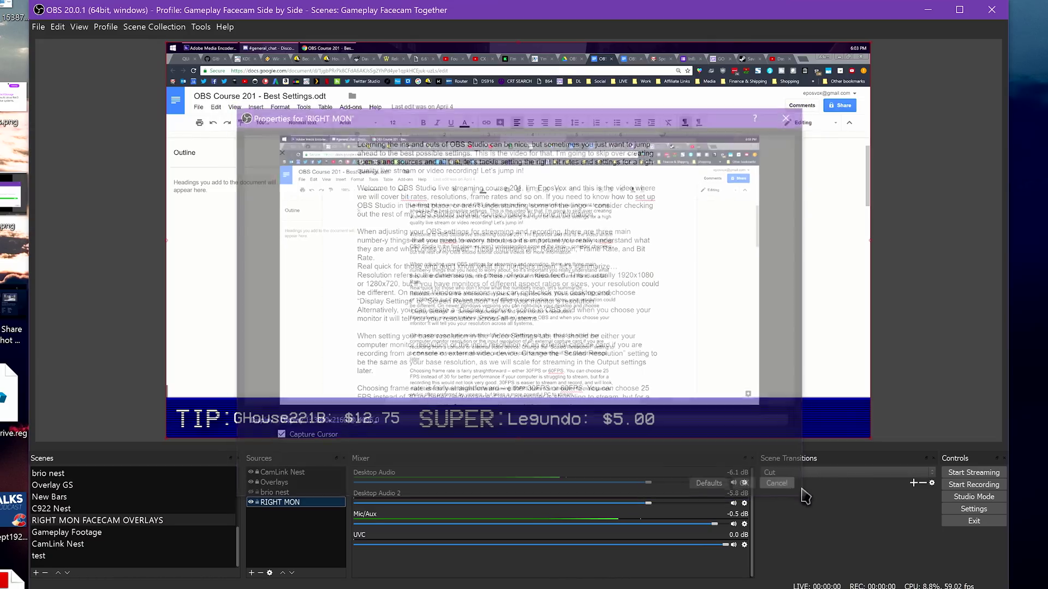
{"action": "left_click", "coordinate": [974, 509]}
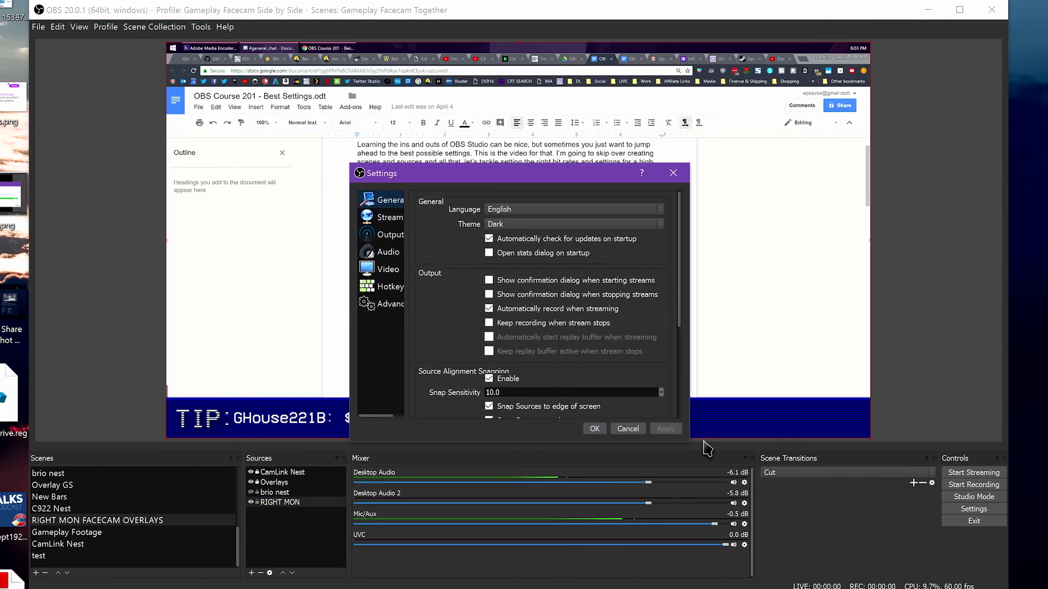
{"action": "left_click_drag", "start_coordinate": [687, 444], "coordinate": [857, 588]}
{"action": "left_click_drag", "start_coordinate": [577, 180], "coordinate": [508, 107]}
Keep Video base and output resolution at 1920x1080 with Common FPS at 60
{"action": "left_click", "coordinate": [318, 196]}
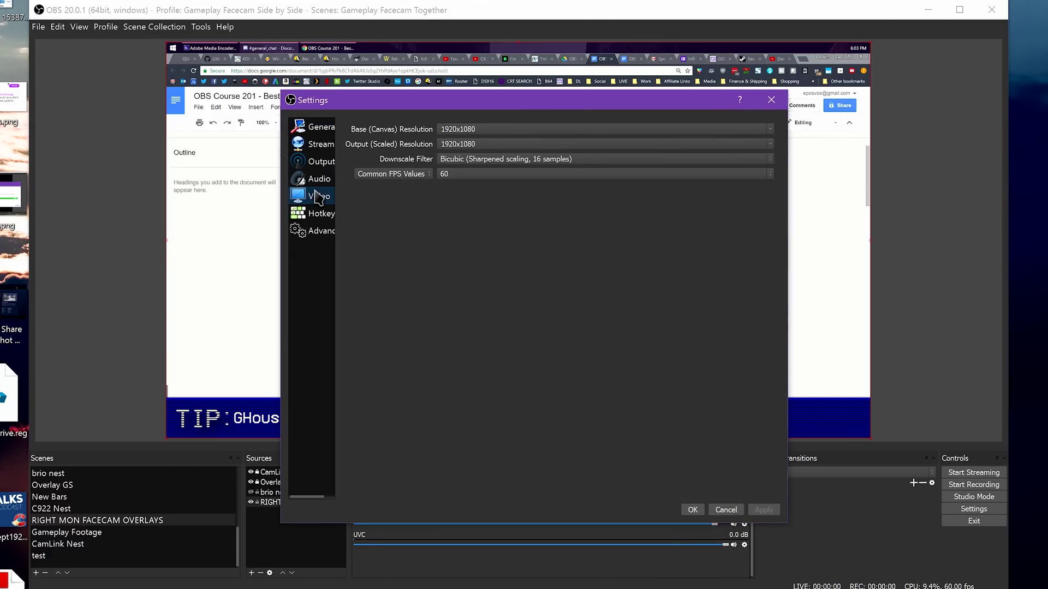
{"action": "left_click", "coordinate": [767, 130]}
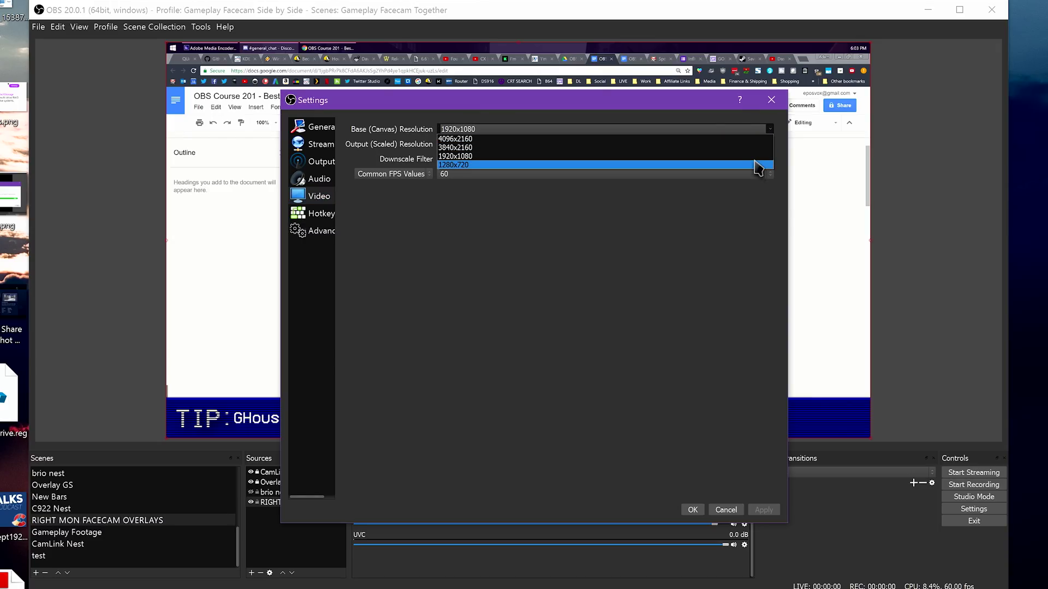
{"action": "left_click", "coordinate": [725, 156]}
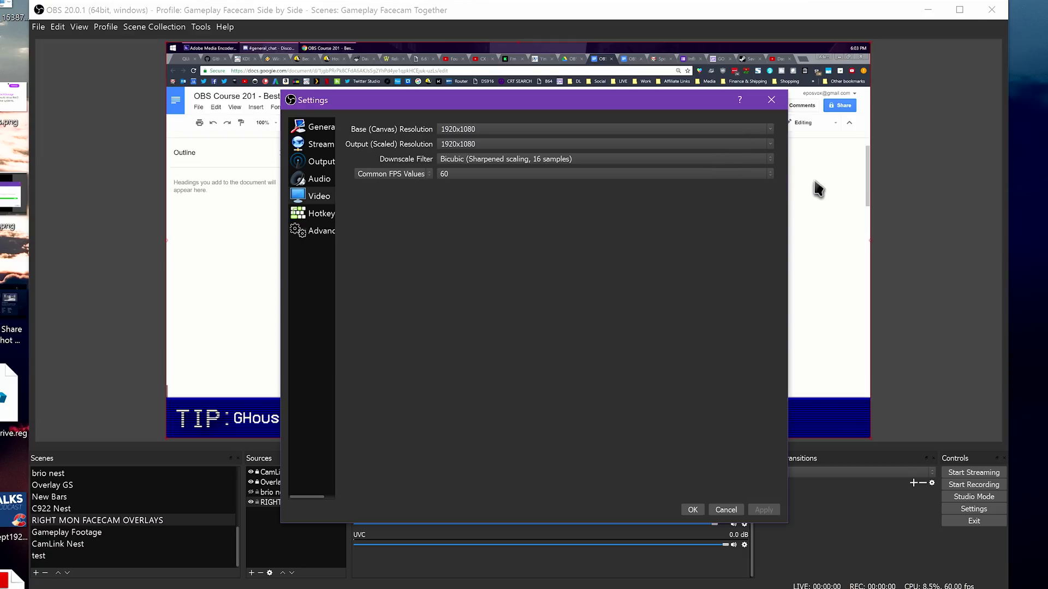
{"action": "left_click", "coordinate": [769, 146]}
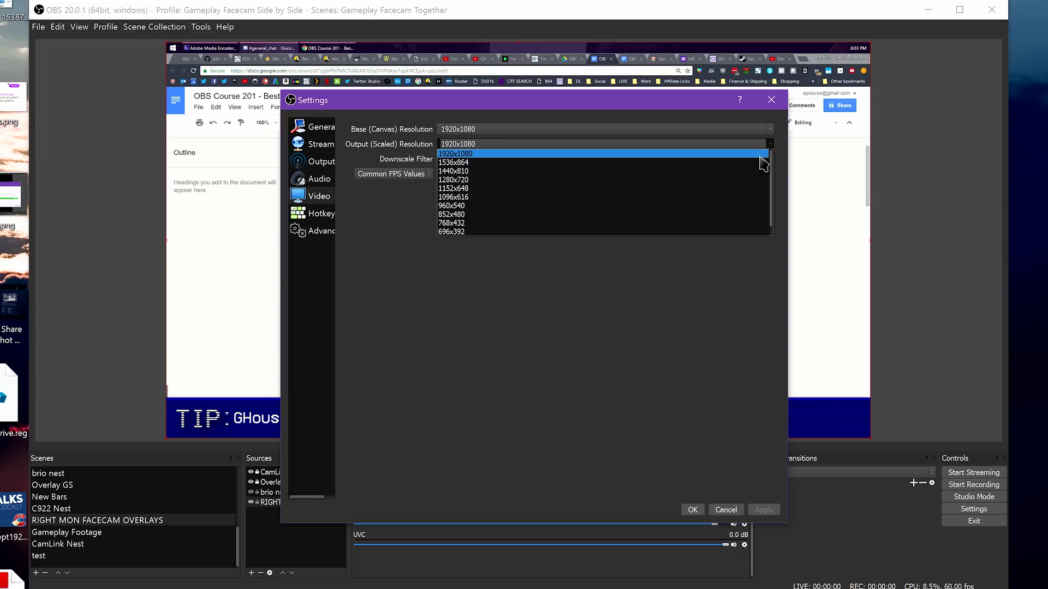
{"action": "left_click", "coordinate": [743, 181]}
{"action": "left_click", "coordinate": [770, 144]}
{"action": "left_click", "coordinate": [767, 156]}
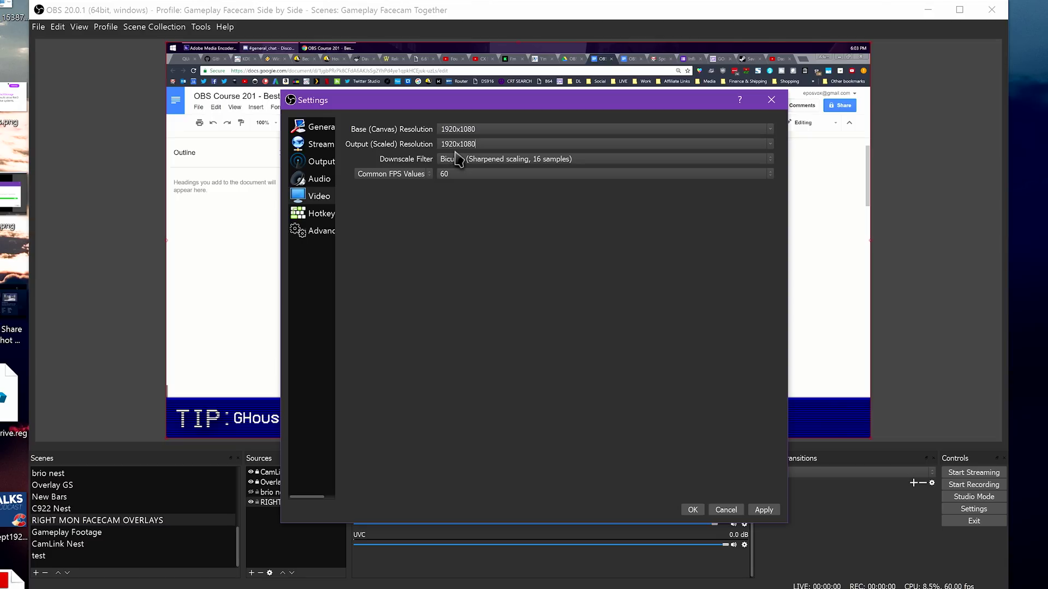
{"action": "left_click", "coordinate": [439, 176]}
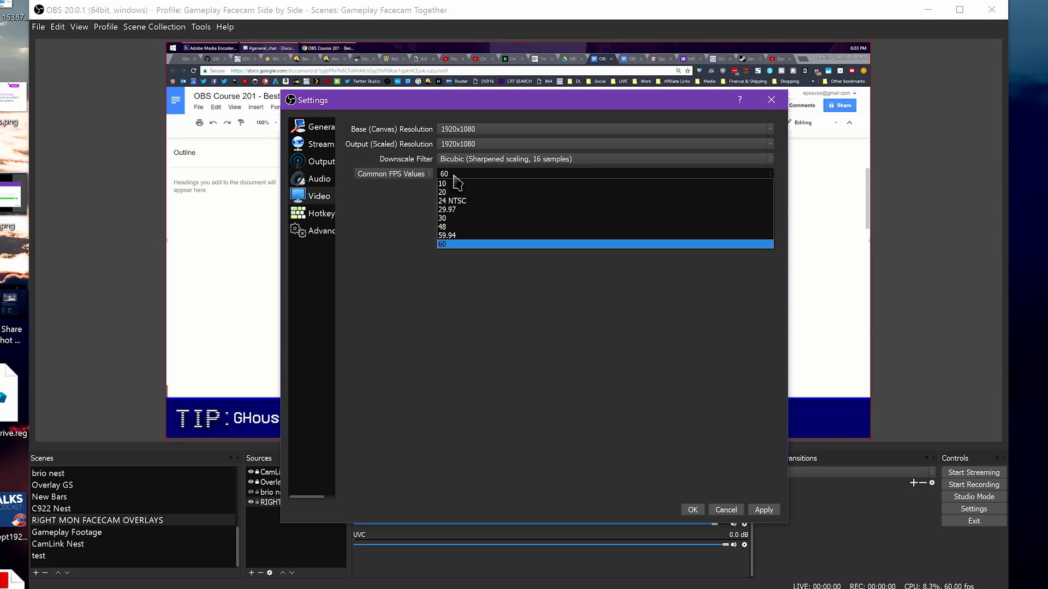
{"action": "left_click", "coordinate": [478, 244]}
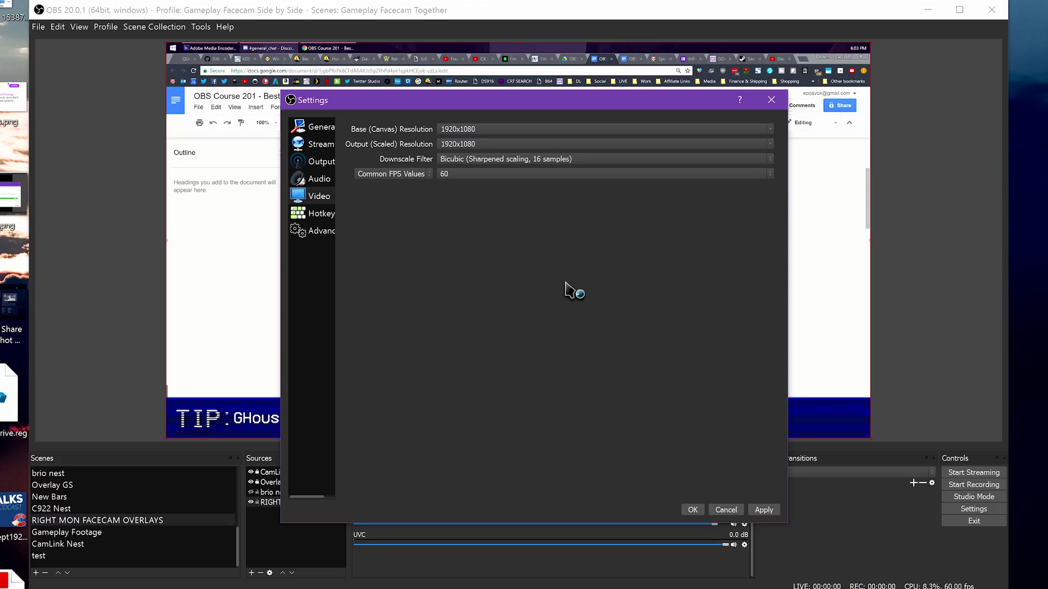
{"action": "left_click", "coordinate": [319, 161]}
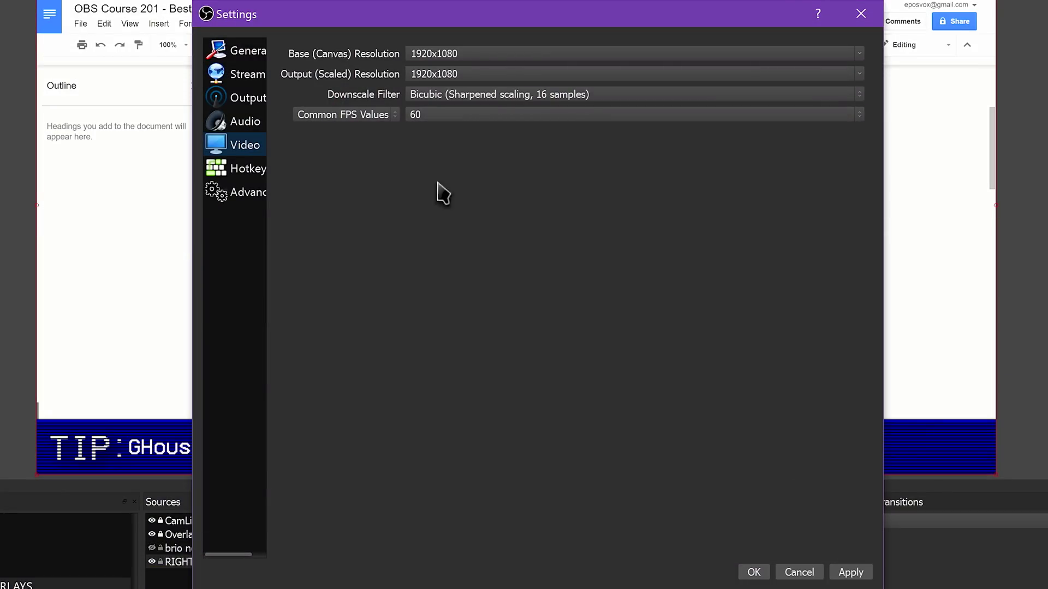
Switch the Output page's Output Mode to Advanced
{"action": "left_click", "coordinate": [265, 98]}
{"action": "left_click", "coordinate": [477, 52]}
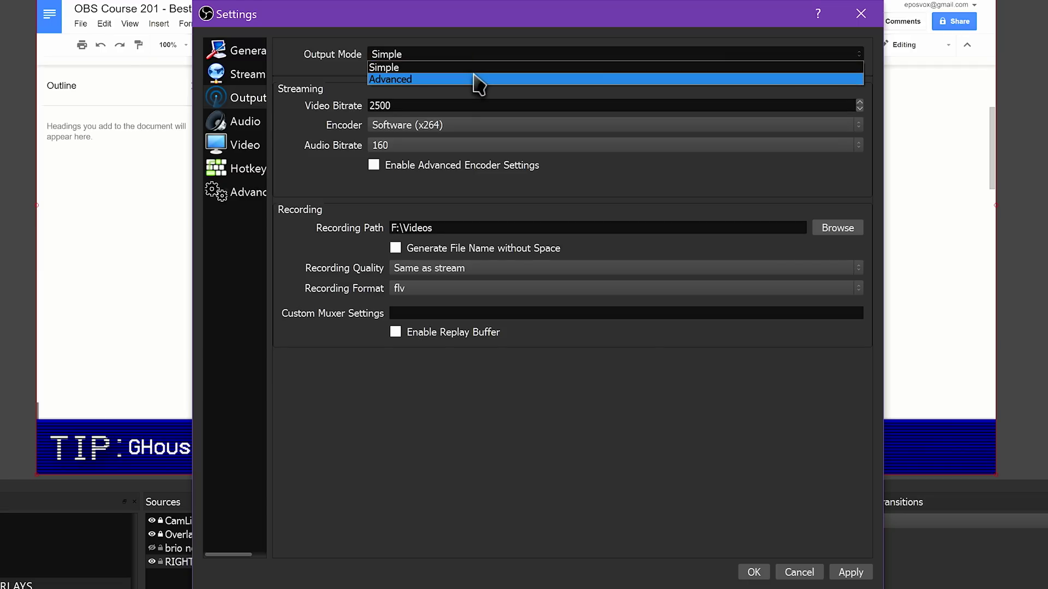
{"action": "left_click", "coordinate": [475, 81]}
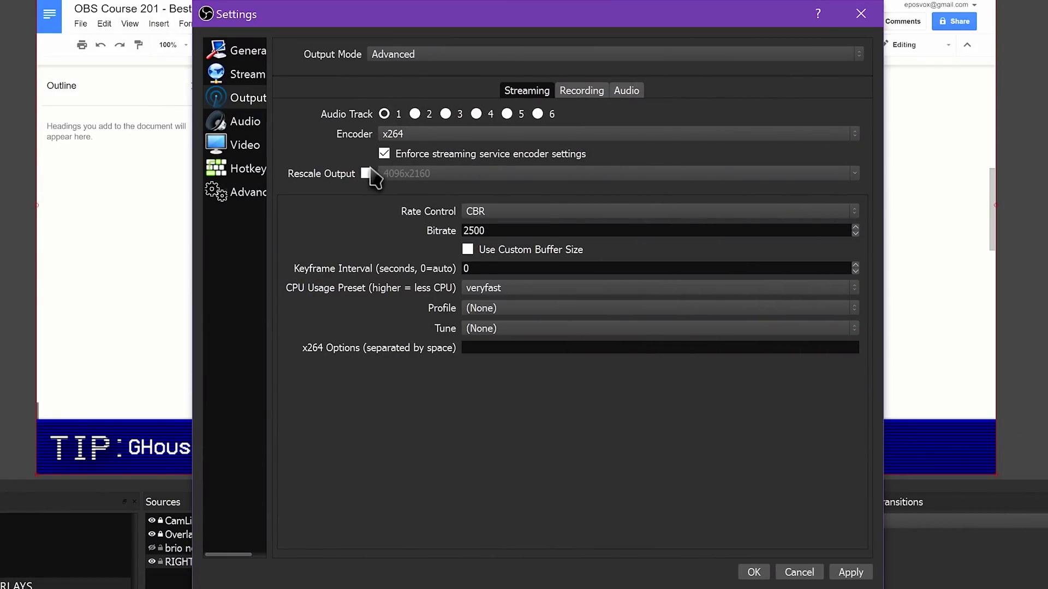
Enable Rescale Output for the stream and set it to 1280x720
{"action": "left_click", "coordinate": [861, 175]}
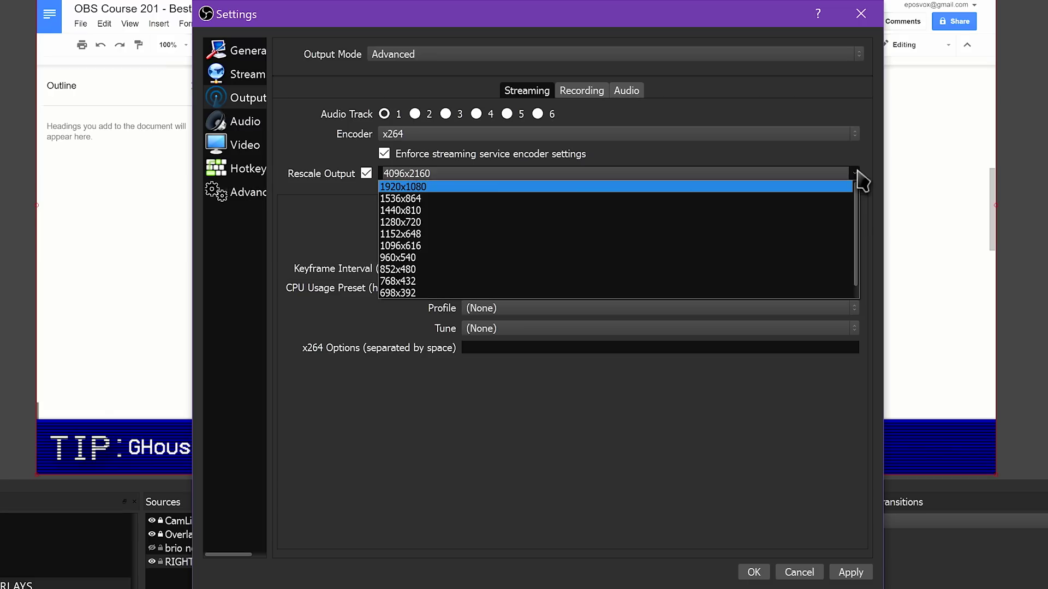
{"action": "left_click", "coordinate": [823, 225]}
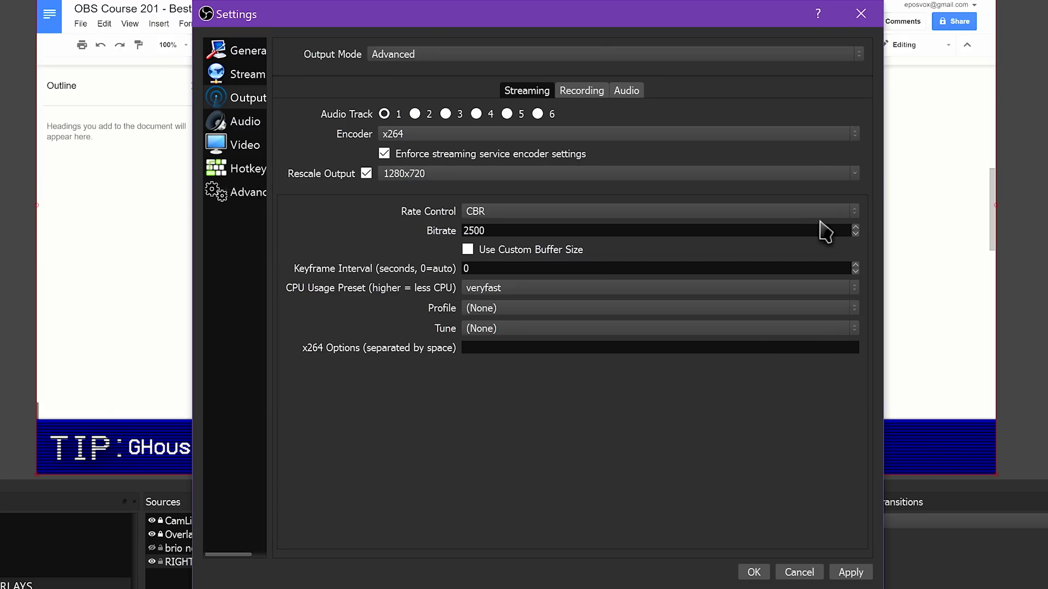
{"action": "left_click", "coordinate": [855, 179]}
{"action": "left_click", "coordinate": [824, 267]}
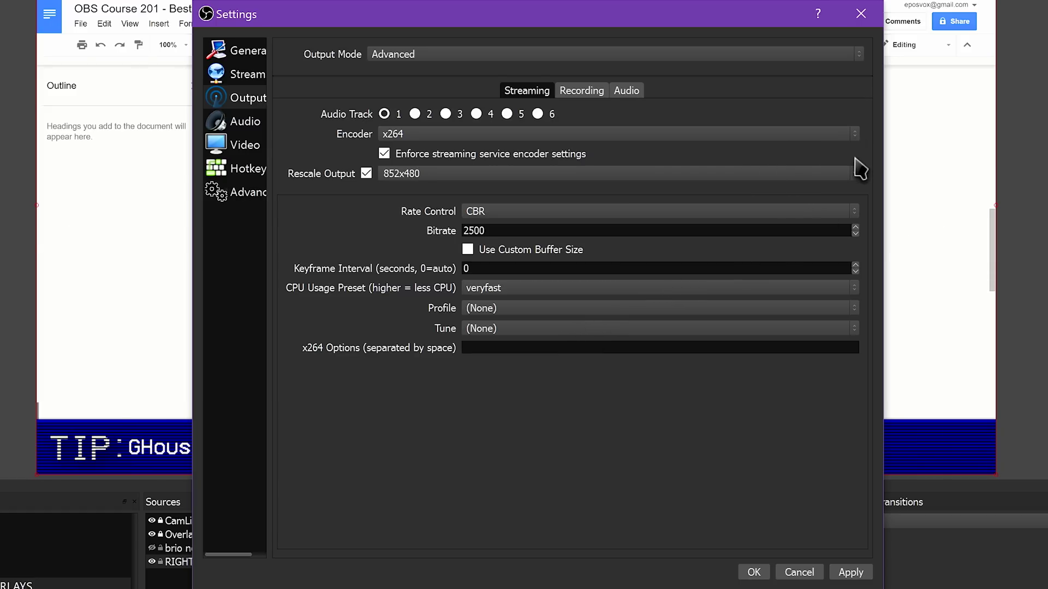
{"action": "left_click", "coordinate": [860, 170]}
{"action": "left_click", "coordinate": [825, 233]}
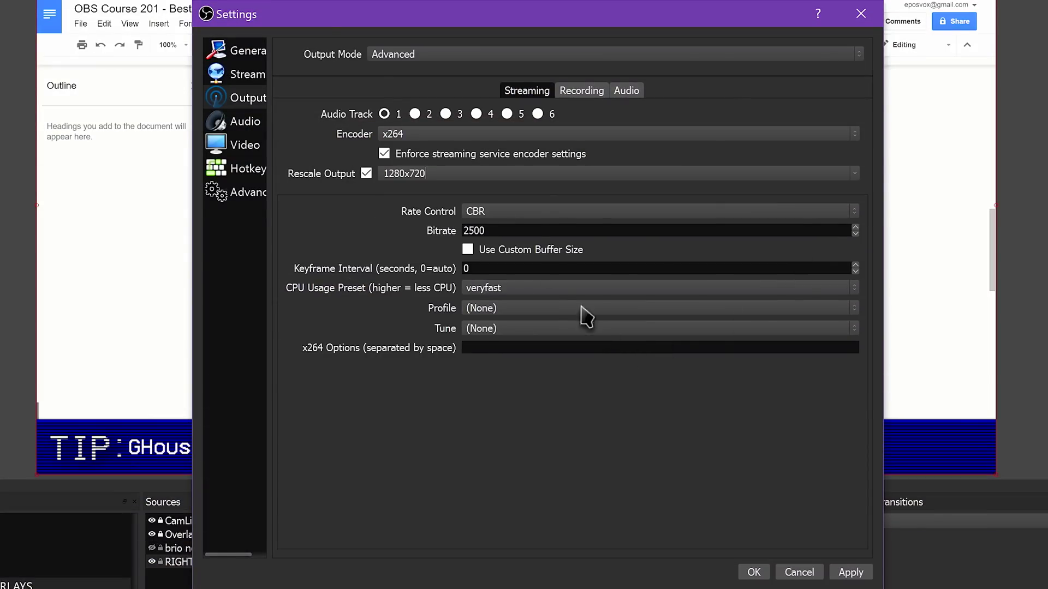
{"action": "left_click", "coordinate": [527, 212]}
{"action": "left_click", "coordinate": [528, 216]}
{"action": "type", "text": "2"}
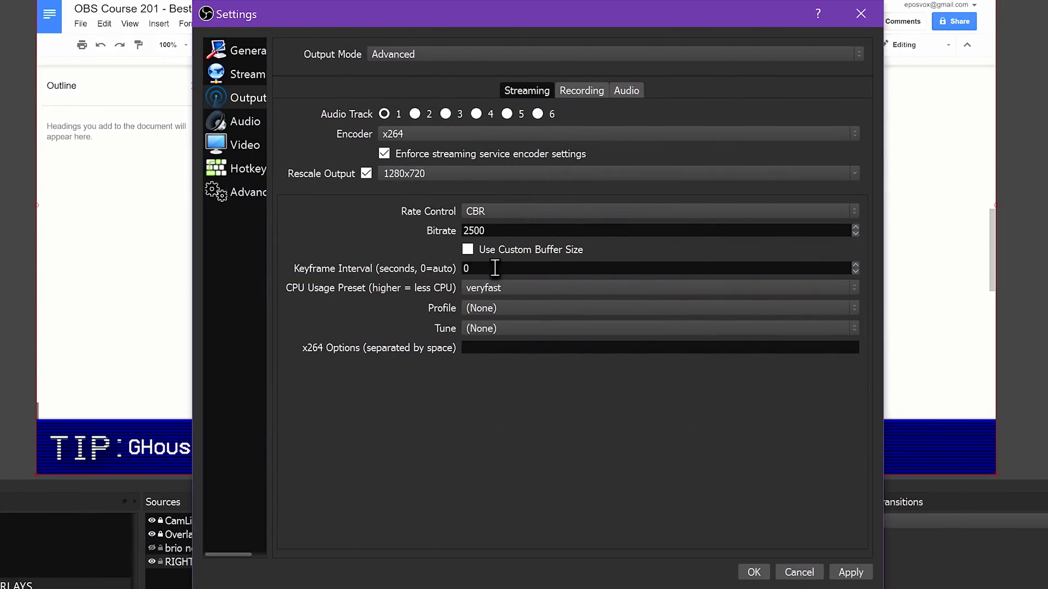
{"action": "left_click_drag", "start_coordinate": [495, 268], "coordinate": [360, 267]}
Set the x264 CPU Usage Preset to faster
{"action": "left_click", "coordinate": [491, 289]}
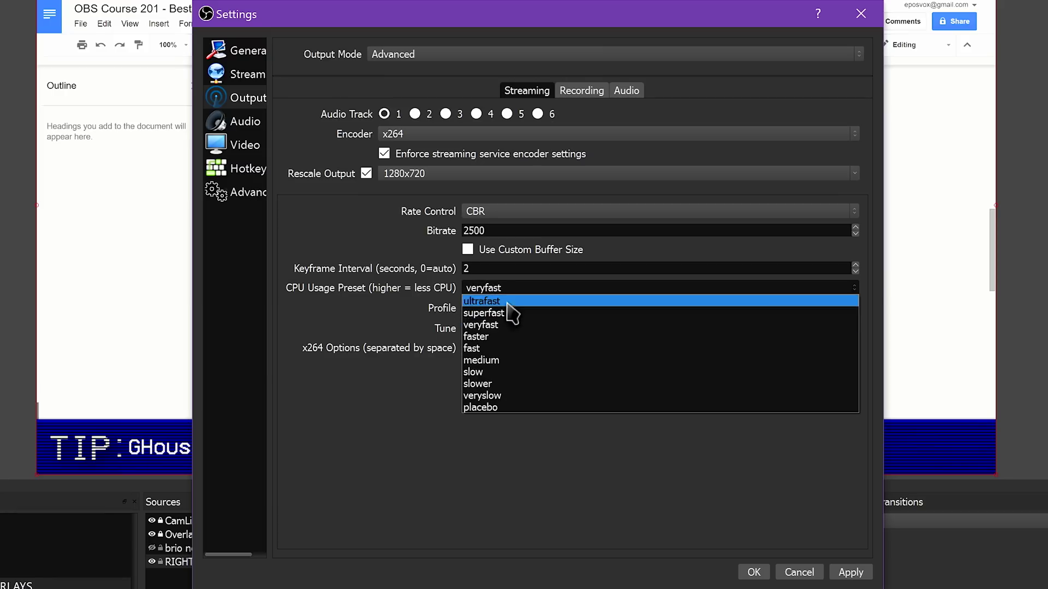
{"action": "left_click", "coordinate": [510, 341]}
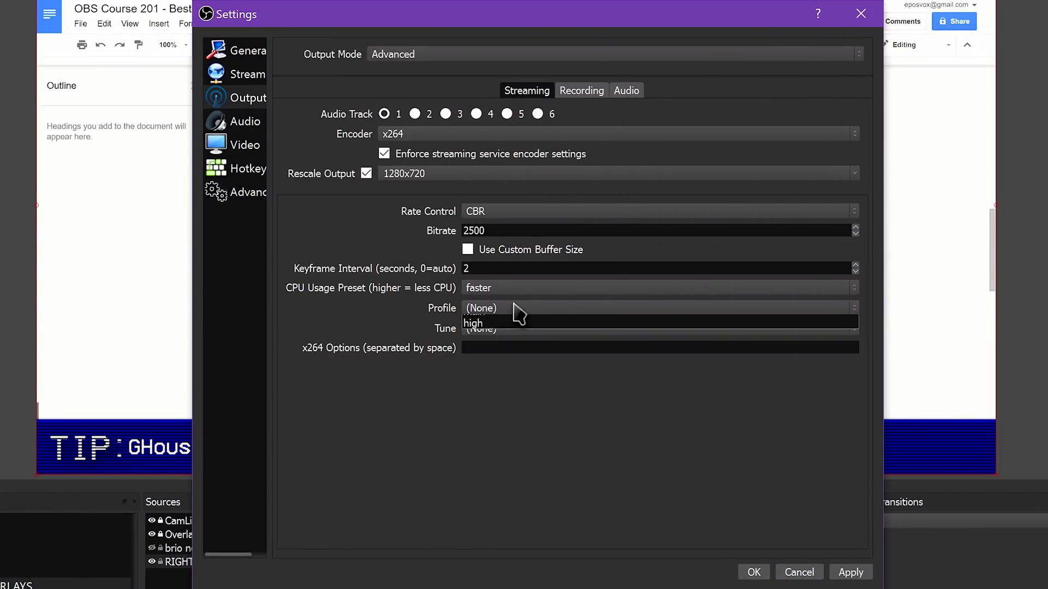
Set the x264 Profile to main, leaving Tune at (None)
{"action": "left_click", "coordinate": [514, 309]}
{"action": "left_click", "coordinate": [514, 345]}
{"action": "left_click", "coordinate": [512, 331]}
{"action": "left_click", "coordinate": [513, 339]}
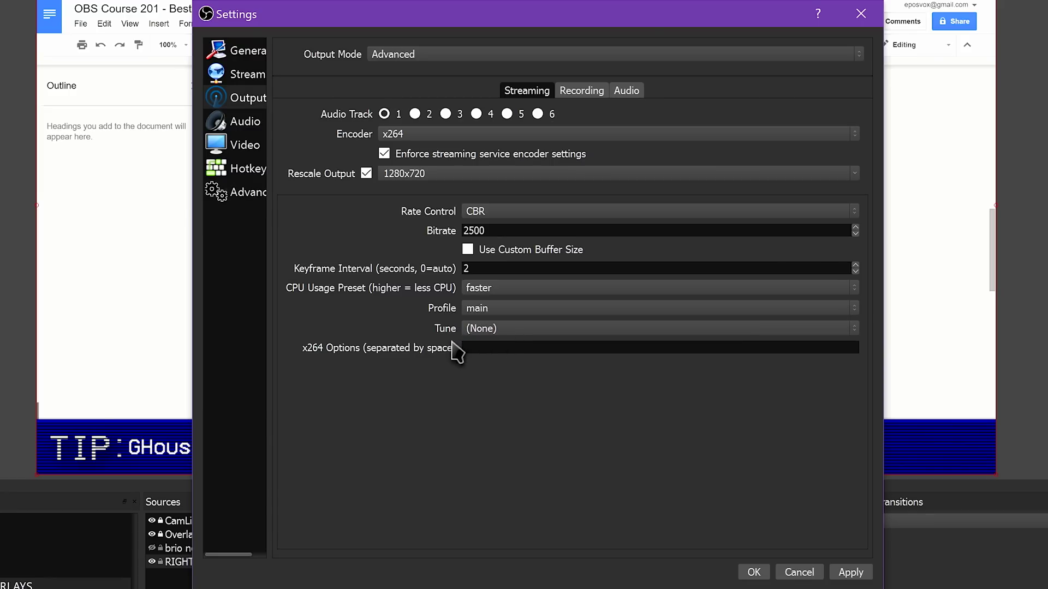
{"action": "left_click", "coordinate": [509, 329]}
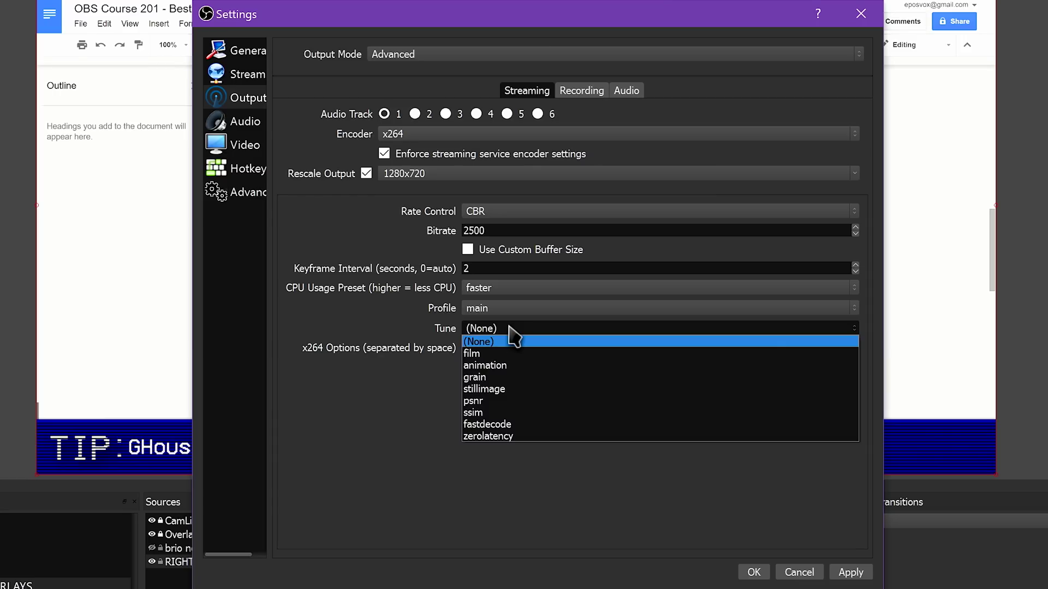
{"action": "left_click", "coordinate": [513, 341]}
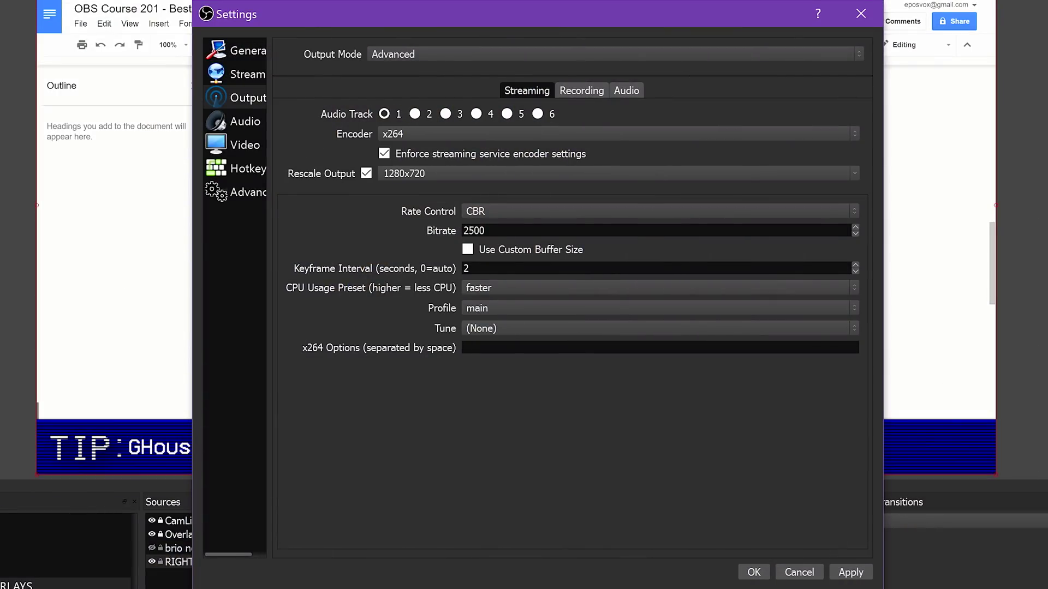
Replace the 2500 streaming Bitrate value with 5750
{"action": "double_click", "coordinate": [522, 231]}
{"action": "left_click_drag", "start_coordinate": [537, 232], "coordinate": [350, 228]}
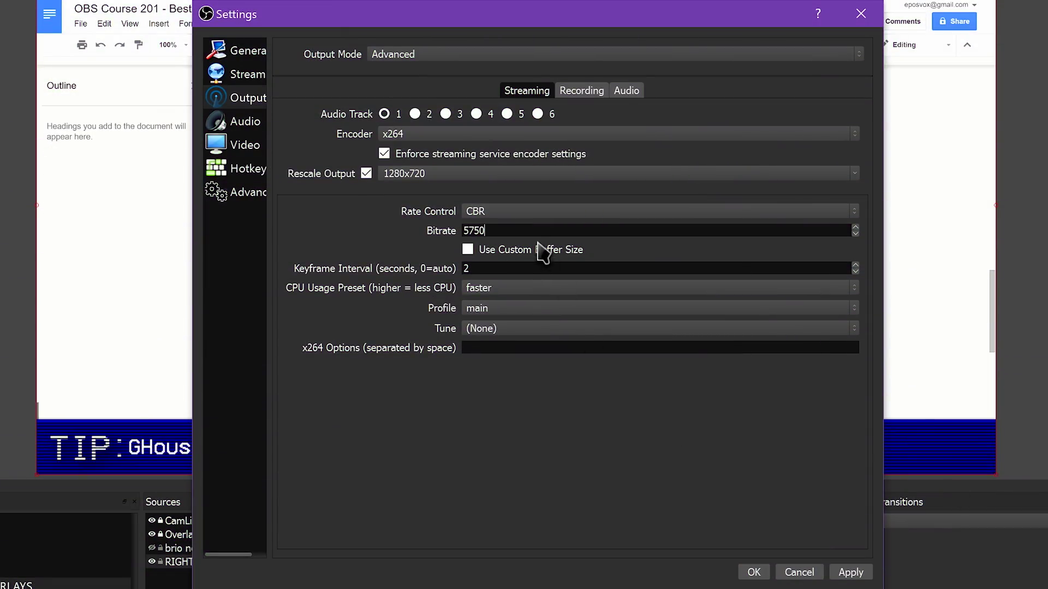
{"action": "left_click_drag", "start_coordinate": [533, 230], "coordinate": [334, 220]}
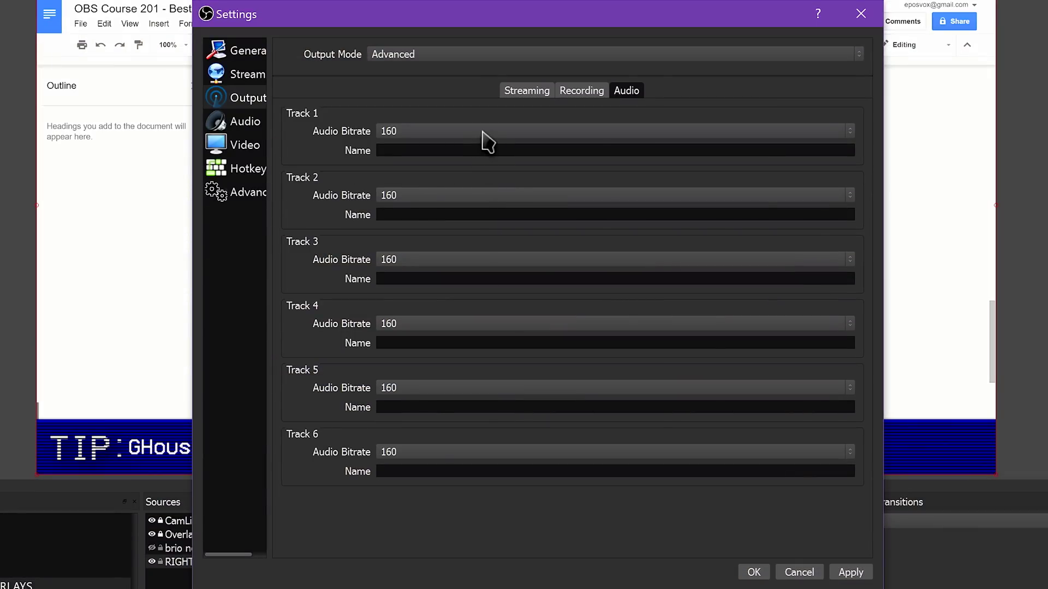
Leave audio track 1 at 160 and set tracks 2 and 3 to 320 bitrate
{"action": "left_click", "coordinate": [482, 132]}
{"action": "left_click", "coordinate": [482, 132]}
{"action": "left_click", "coordinate": [498, 195]}
{"action": "left_click", "coordinate": [491, 303]}
{"action": "left_click", "coordinate": [489, 259]}
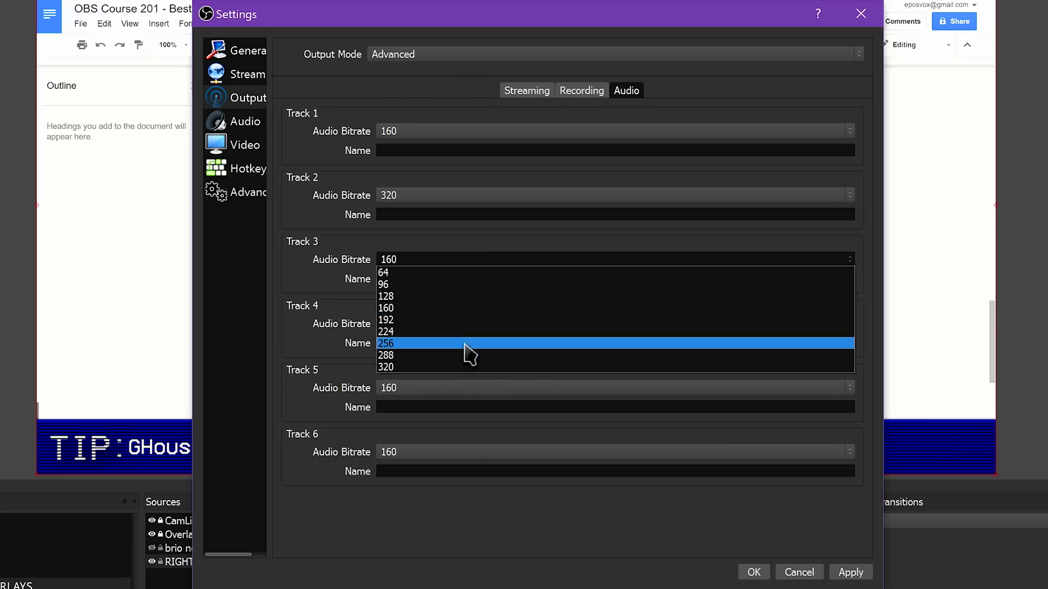
{"action": "left_click", "coordinate": [466, 367]}
Set audio tracks 4, 5 and 6 to 320 bitrate and apply
{"action": "left_click", "coordinate": [477, 325]}
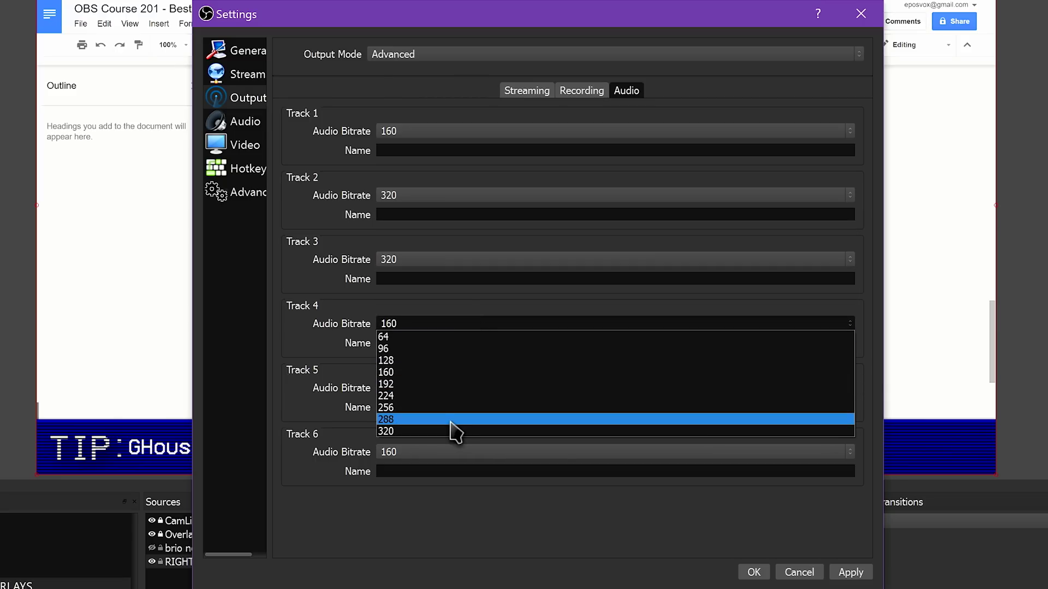
{"action": "left_click", "coordinate": [456, 431]}
{"action": "left_click", "coordinate": [462, 390]}
{"action": "left_click", "coordinate": [464, 494]}
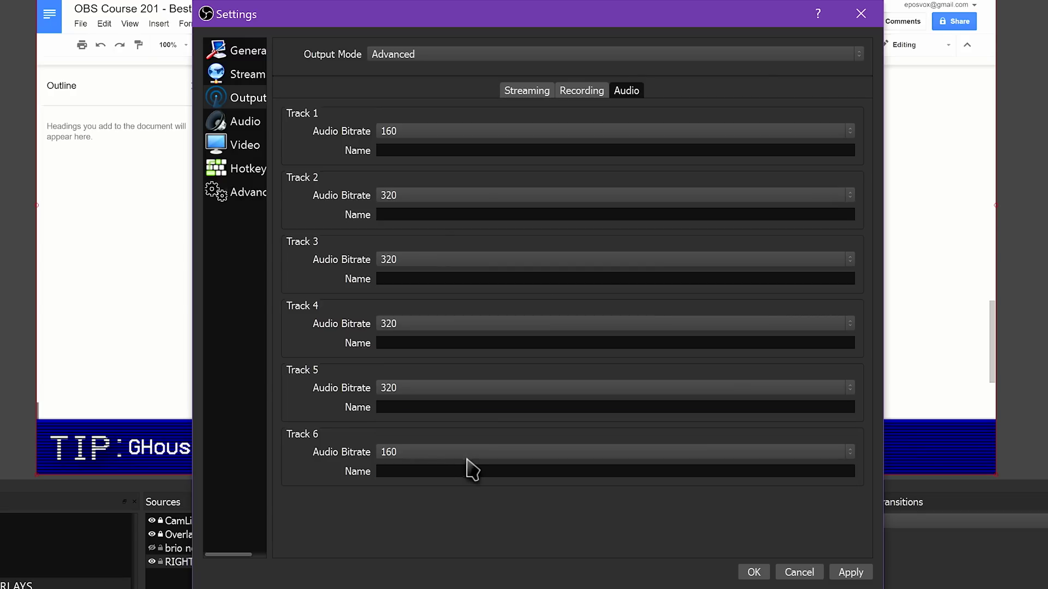
{"action": "left_click", "coordinate": [465, 453]}
{"action": "left_click", "coordinate": [437, 564]}
{"action": "left_click", "coordinate": [856, 574]}
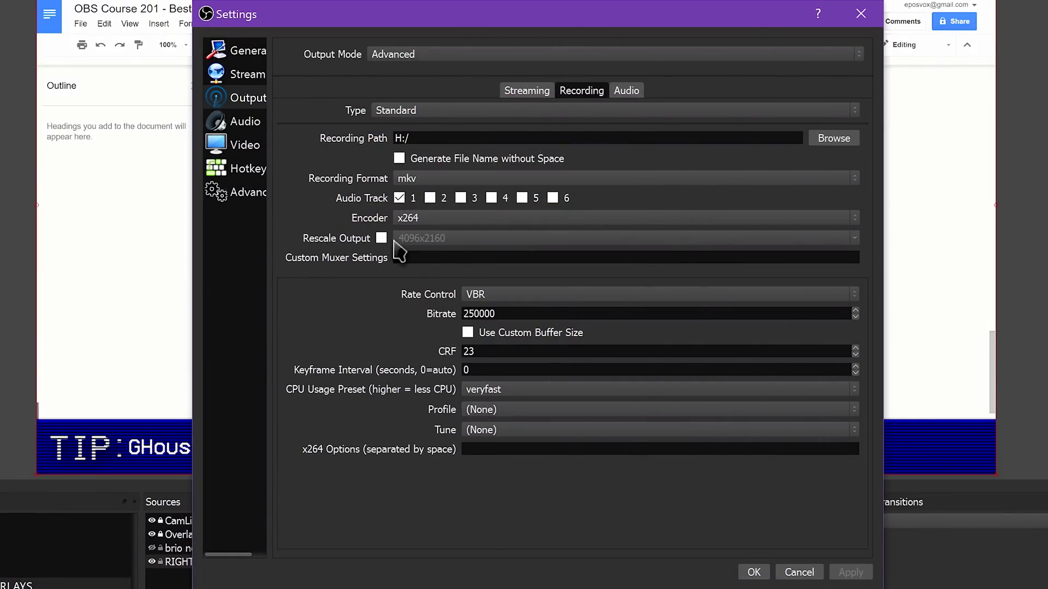
Browse to the Record folder on Wally West (H:) as the recording path
{"action": "left_click", "coordinate": [834, 139]}
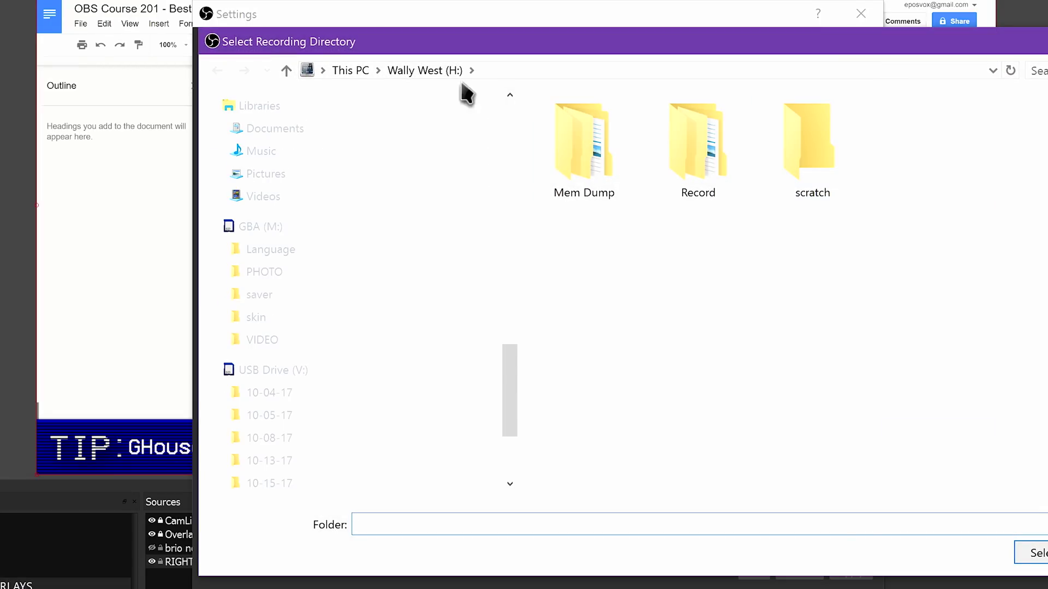
{"action": "left_click", "coordinate": [367, 73]}
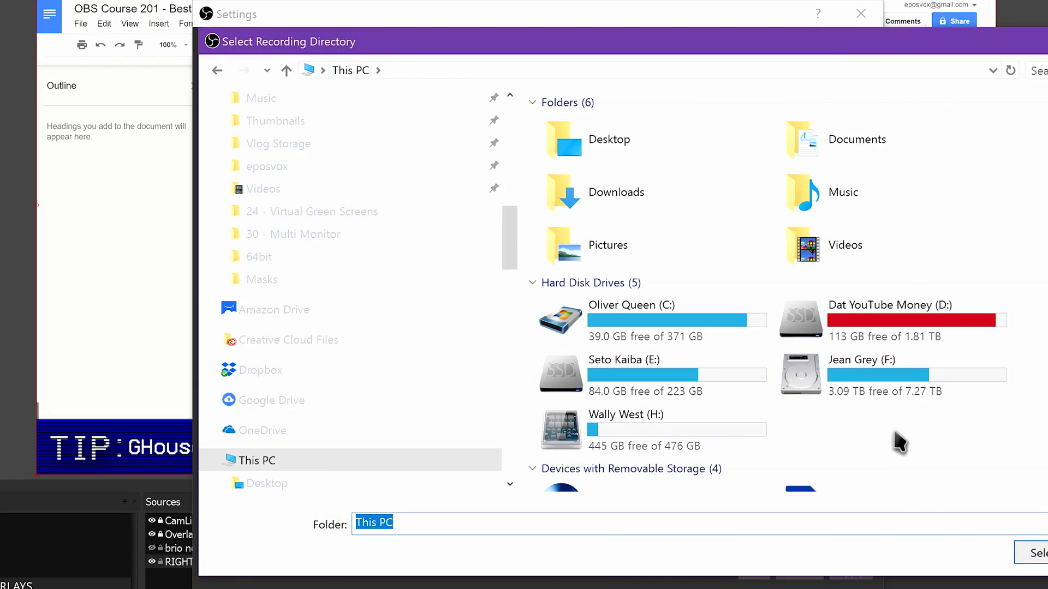
{"action": "left_click", "coordinate": [618, 435]}
{"action": "double_click", "coordinate": [645, 422]}
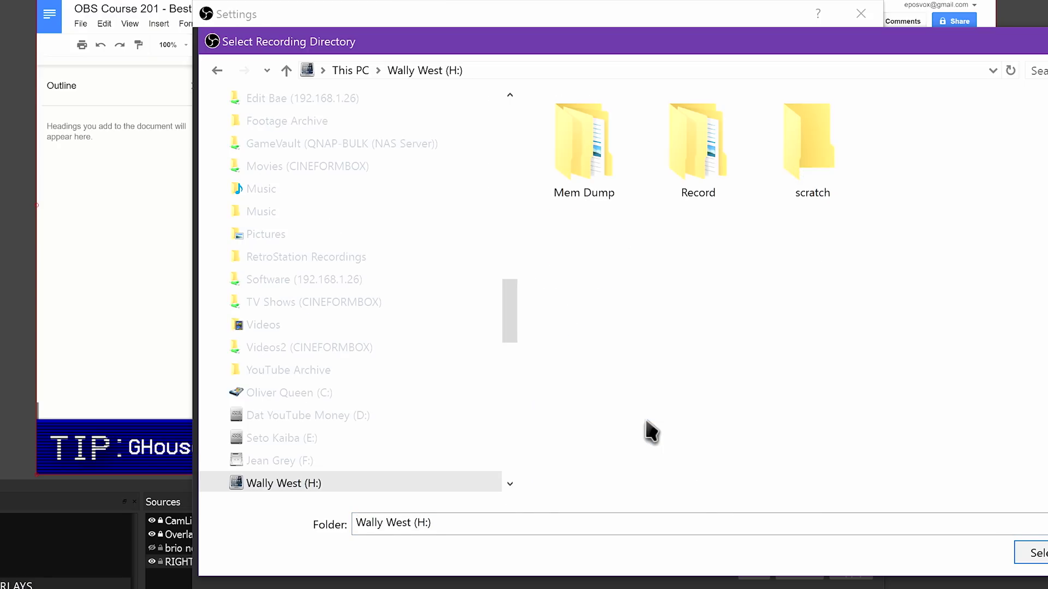
{"action": "left_click", "coordinate": [710, 205]}
{"action": "double_click", "coordinate": [706, 161]}
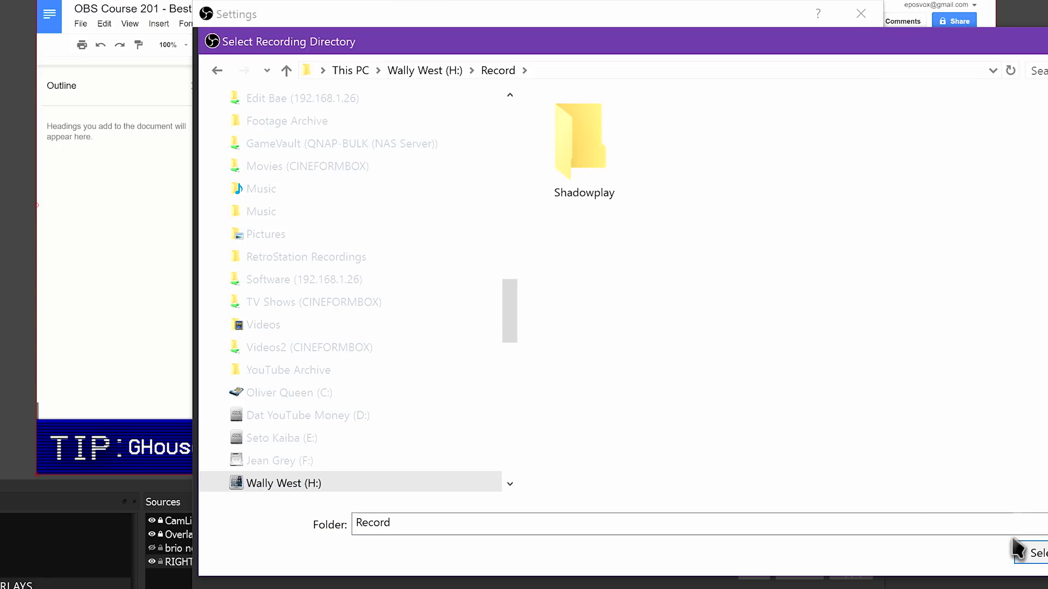
{"action": "left_click", "coordinate": [1026, 553]}
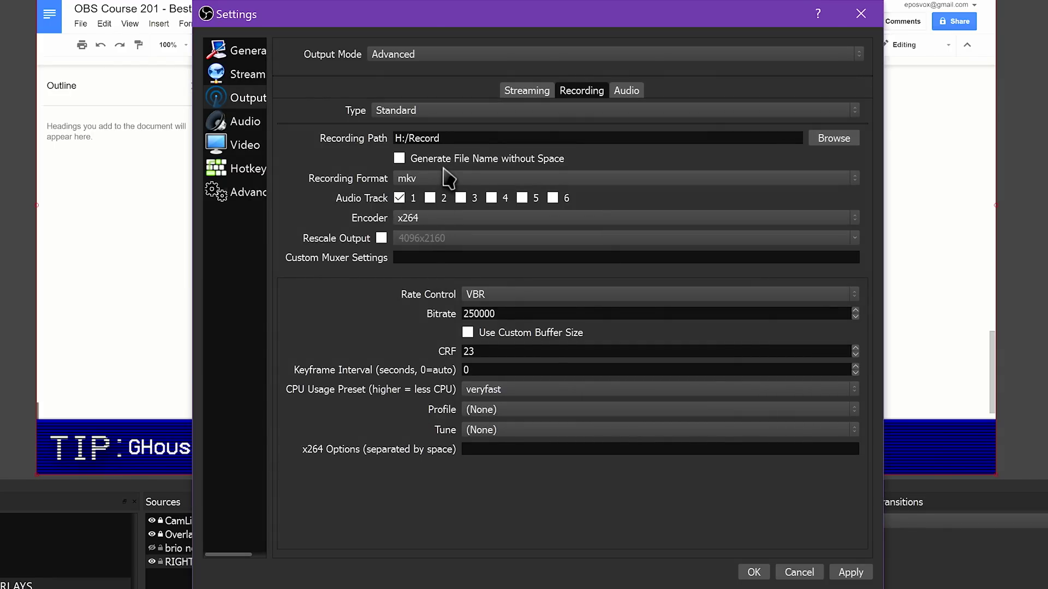
Change the recording Encoder to NVENC H.264
{"action": "left_click", "coordinate": [445, 223]}
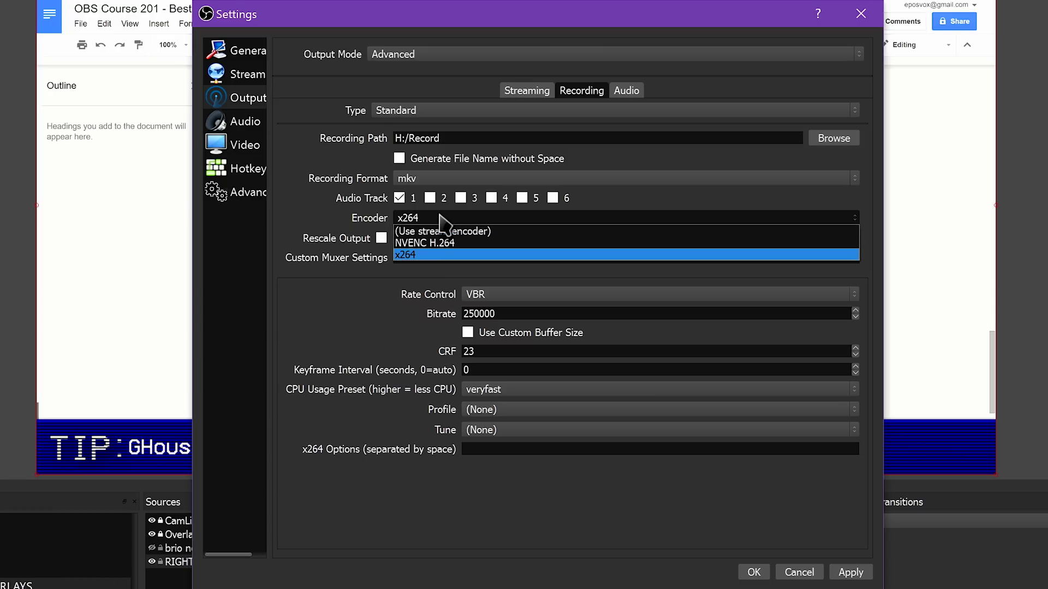
{"action": "left_click", "coordinate": [459, 235]}
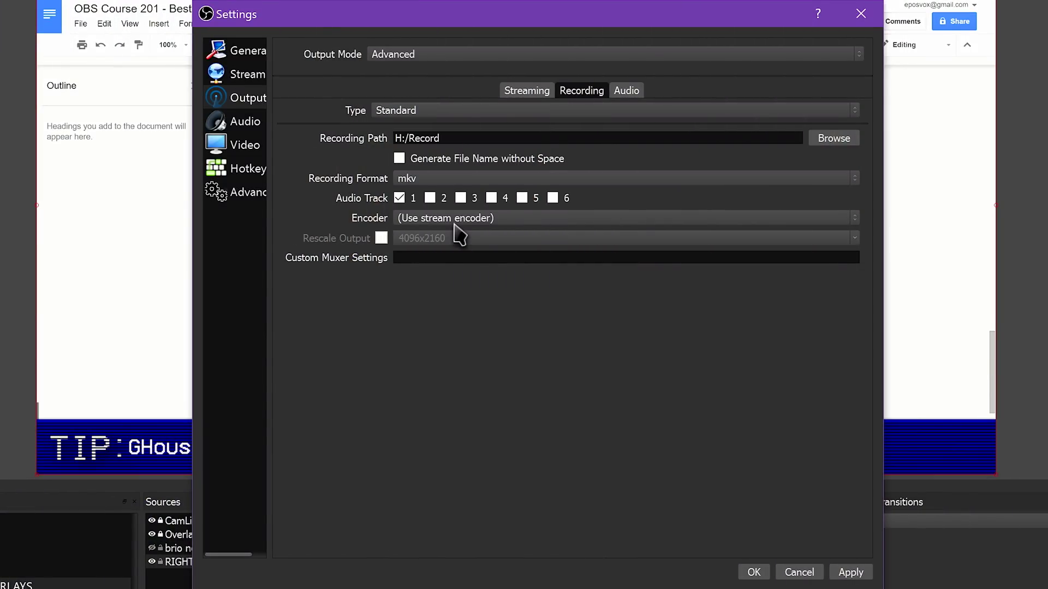
{"action": "left_click", "coordinate": [456, 221]}
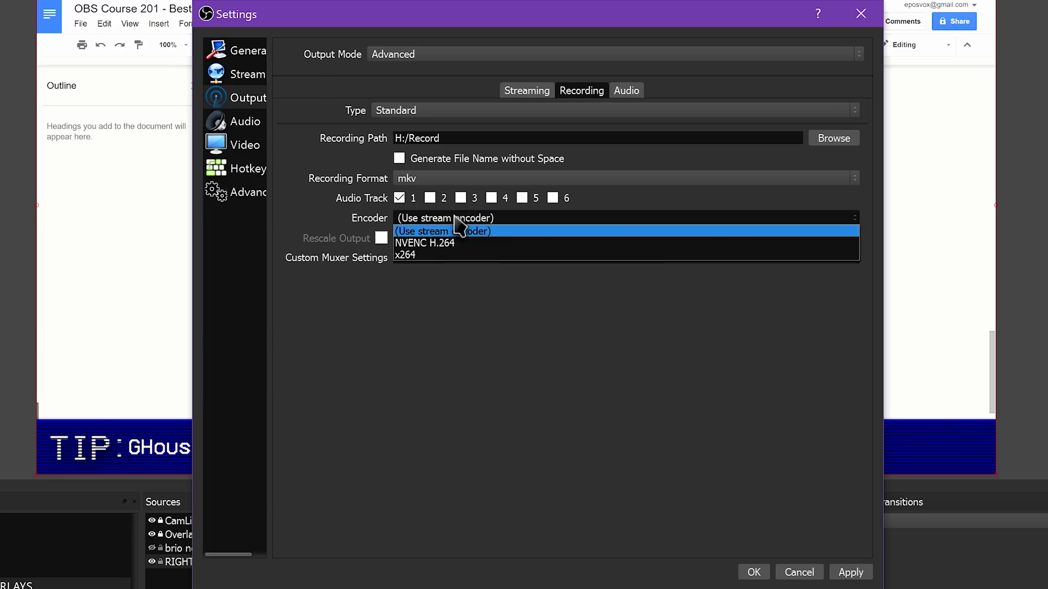
{"action": "left_click", "coordinate": [451, 255]}
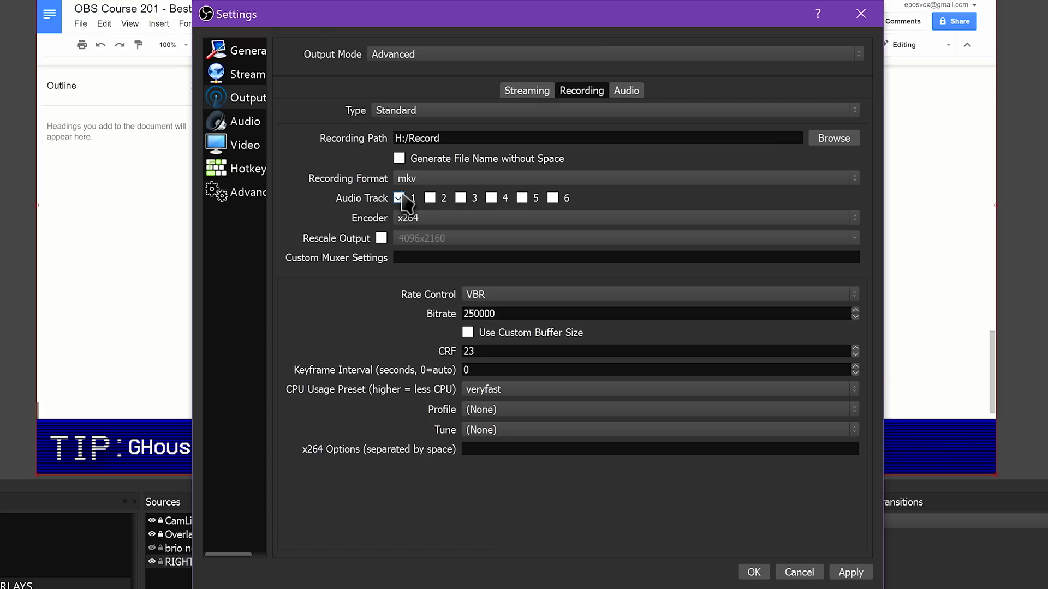
{"action": "left_click", "coordinate": [436, 219]}
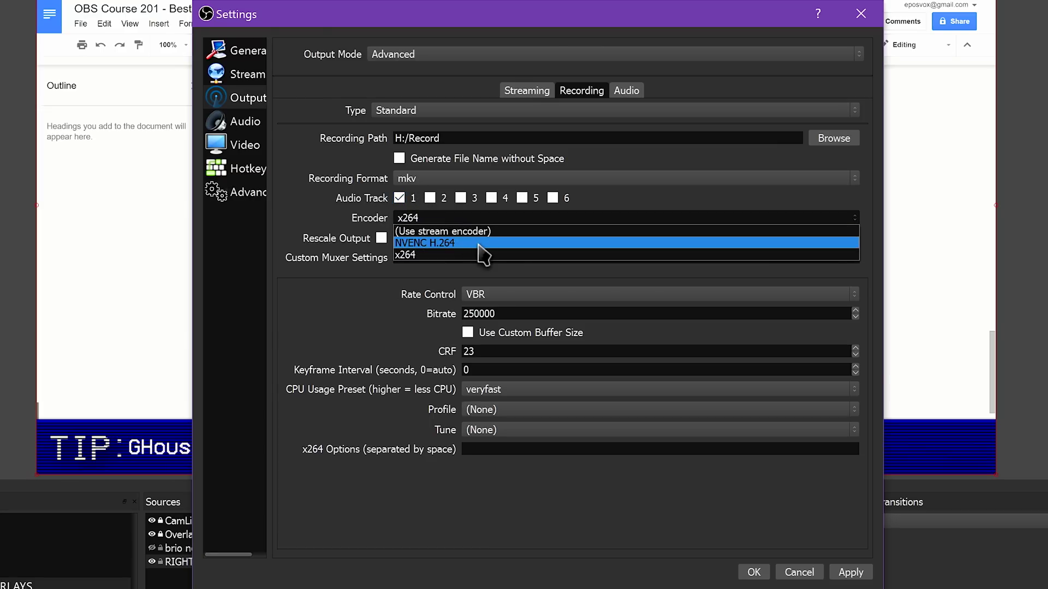
{"action": "left_click", "coordinate": [528, 243]}
Set NVENC H.264 recording to VBR rate control, 2-second keyframe interval, and 250000 bitrate
{"action": "left_click", "coordinate": [526, 244]}
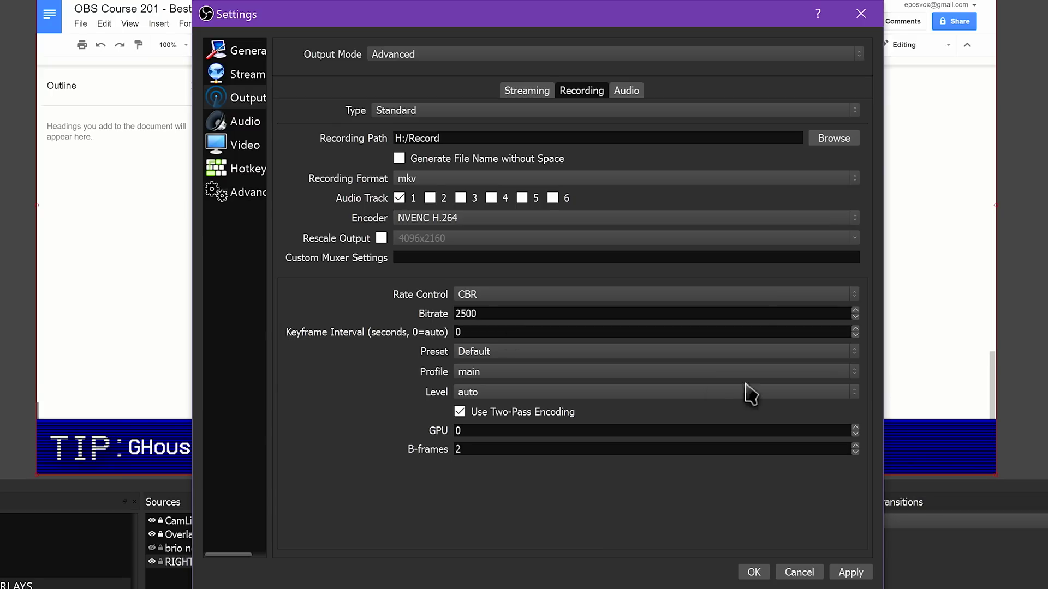
{"action": "left_click", "coordinate": [498, 297]}
{"action": "left_click", "coordinate": [517, 315]}
{"action": "double_click", "coordinate": [522, 334]}
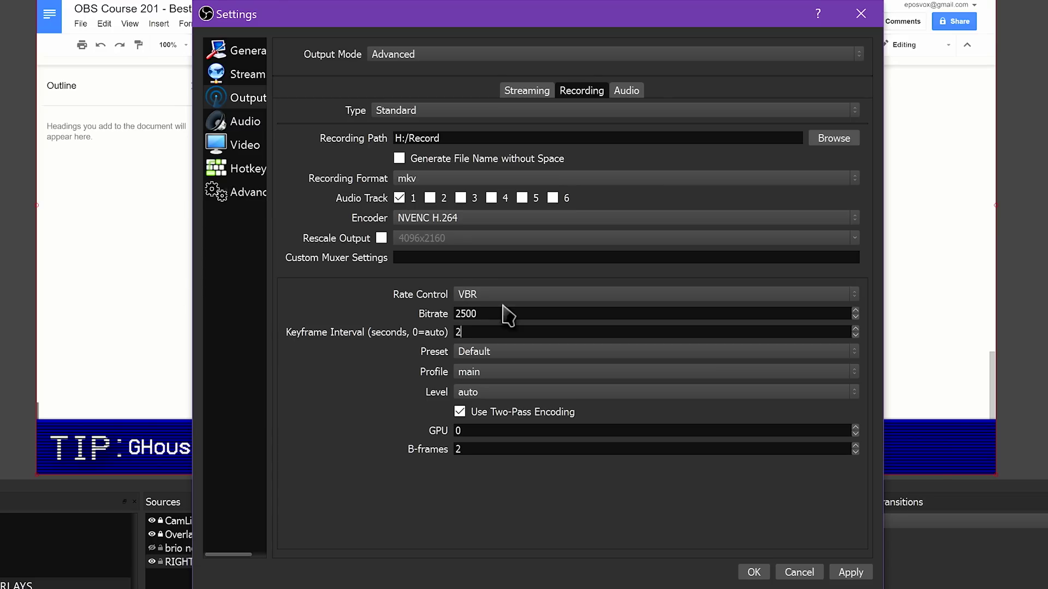
{"action": "left_click_drag", "start_coordinate": [514, 310], "coordinate": [310, 304]}
{"action": "left_click_drag", "start_coordinate": [499, 312], "coordinate": [329, 311]}
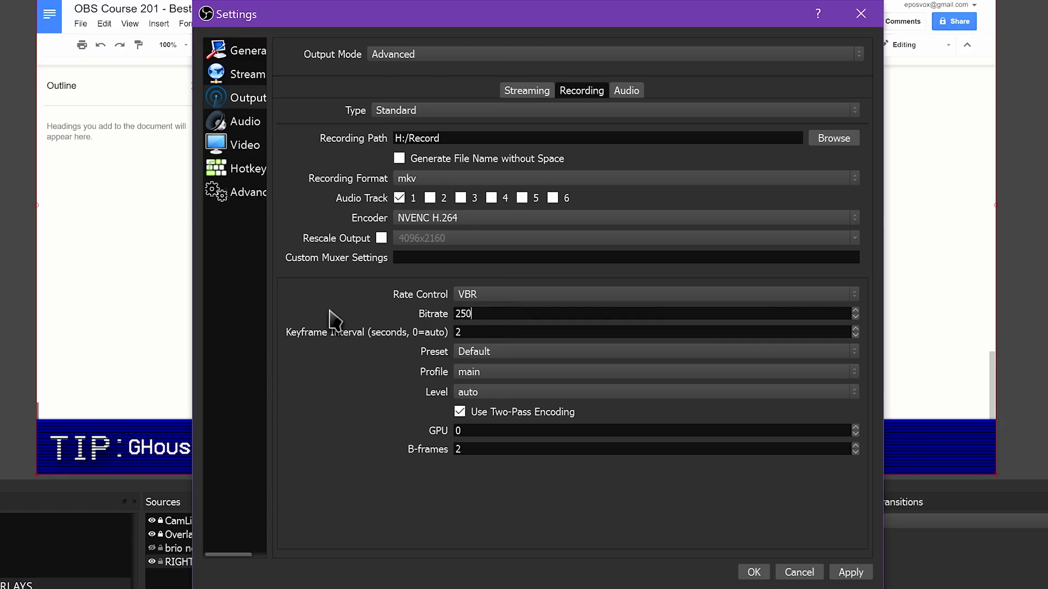